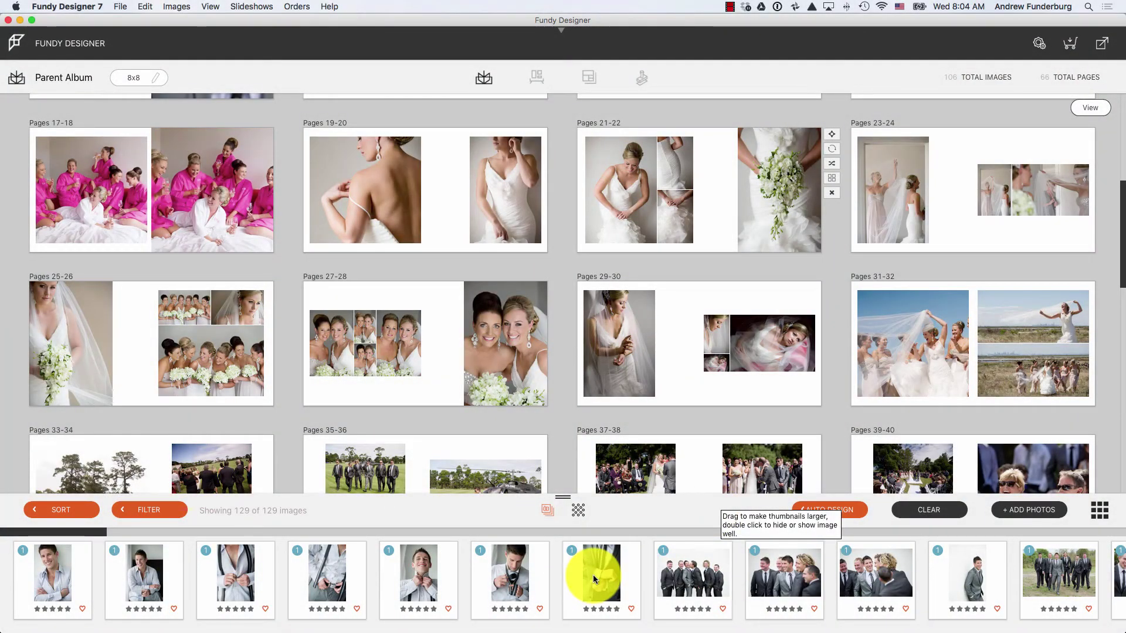
- Show the balloon couple photo in loupe view with the Perfectly Clear skin presets beside it
right_click(594, 577)
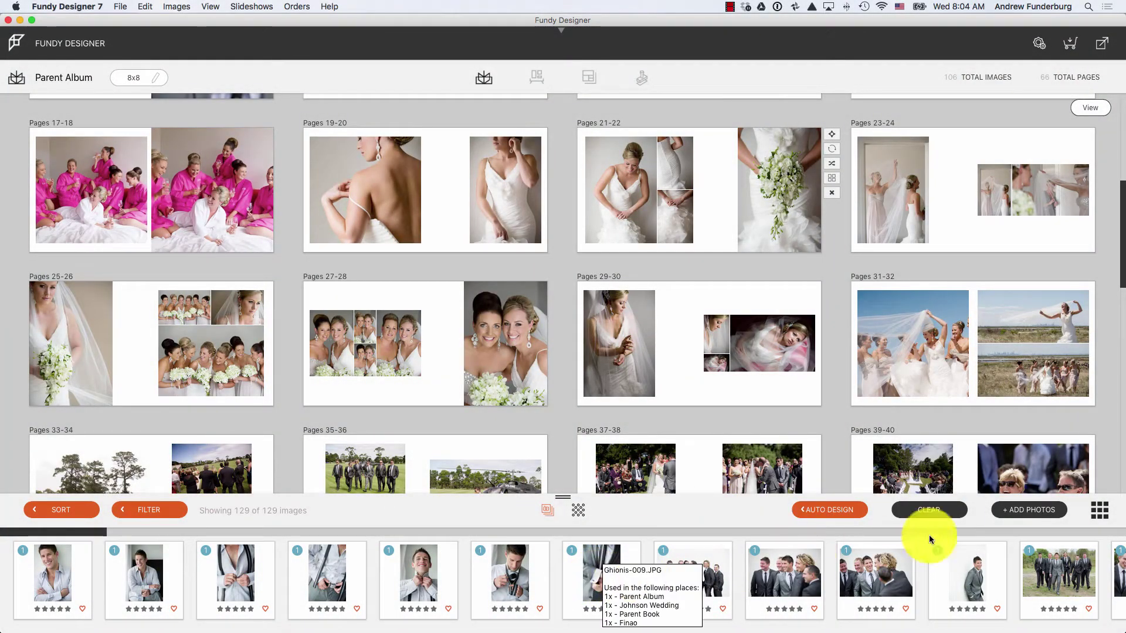
left_click(1099, 510)
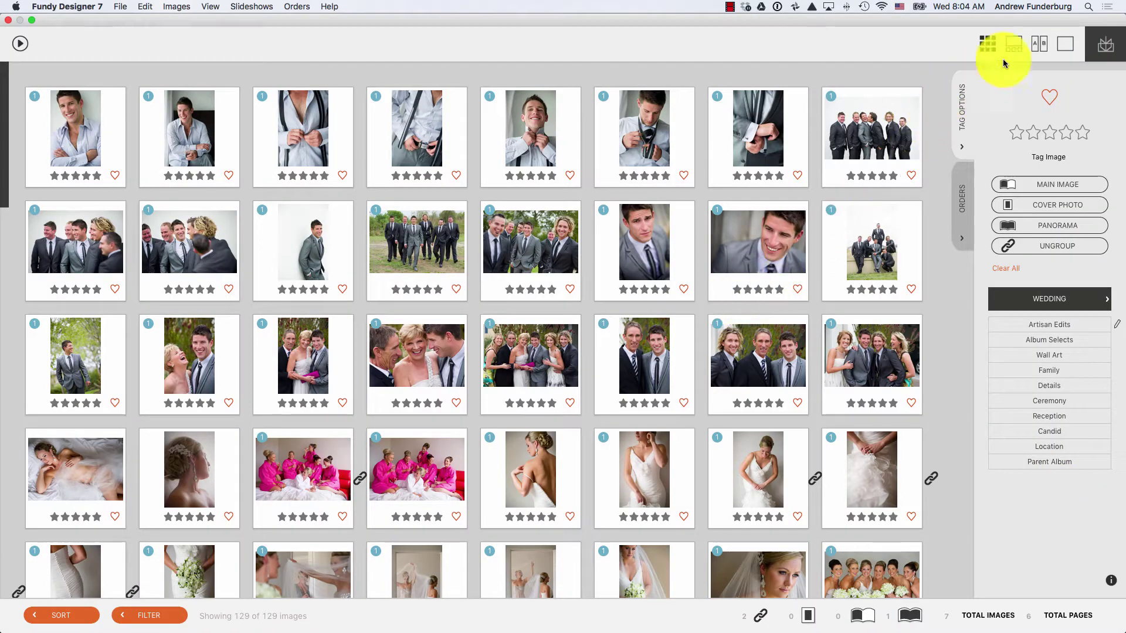
left_click(1015, 44)
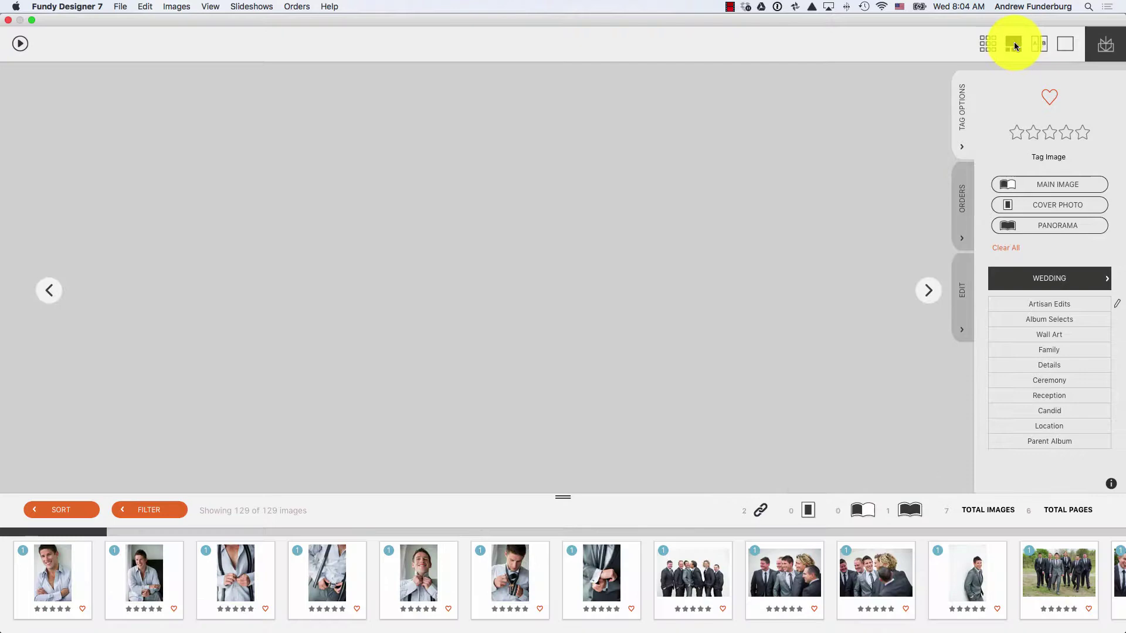
left_click(967, 286)
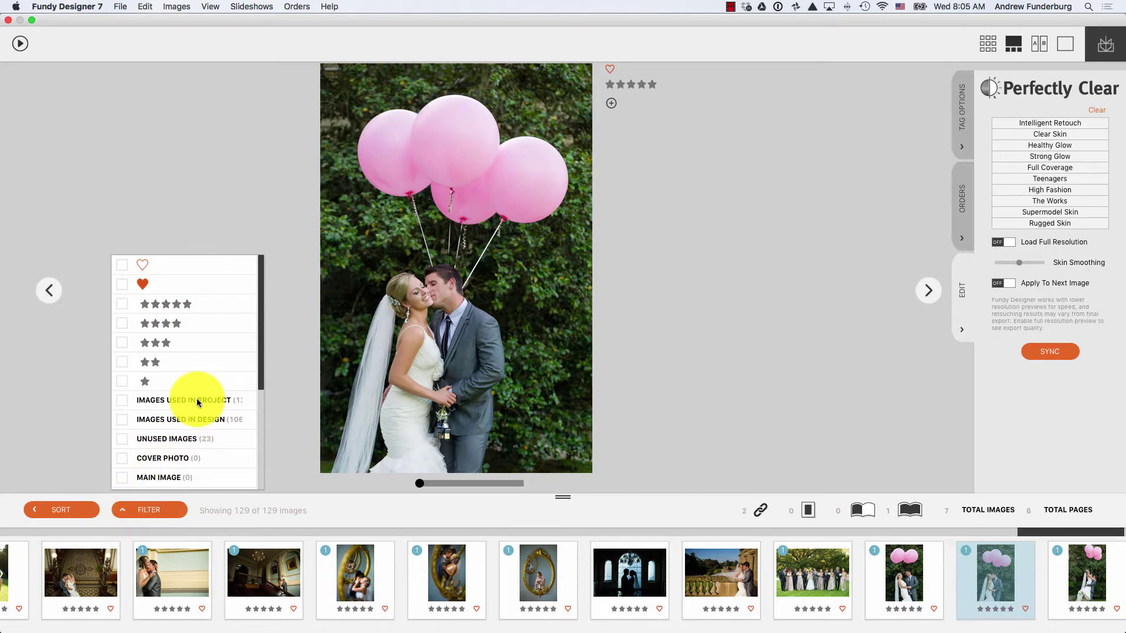
- Filter the photos to Images Used in Project and show the current order's album, wall art and prints
left_click(122, 401)
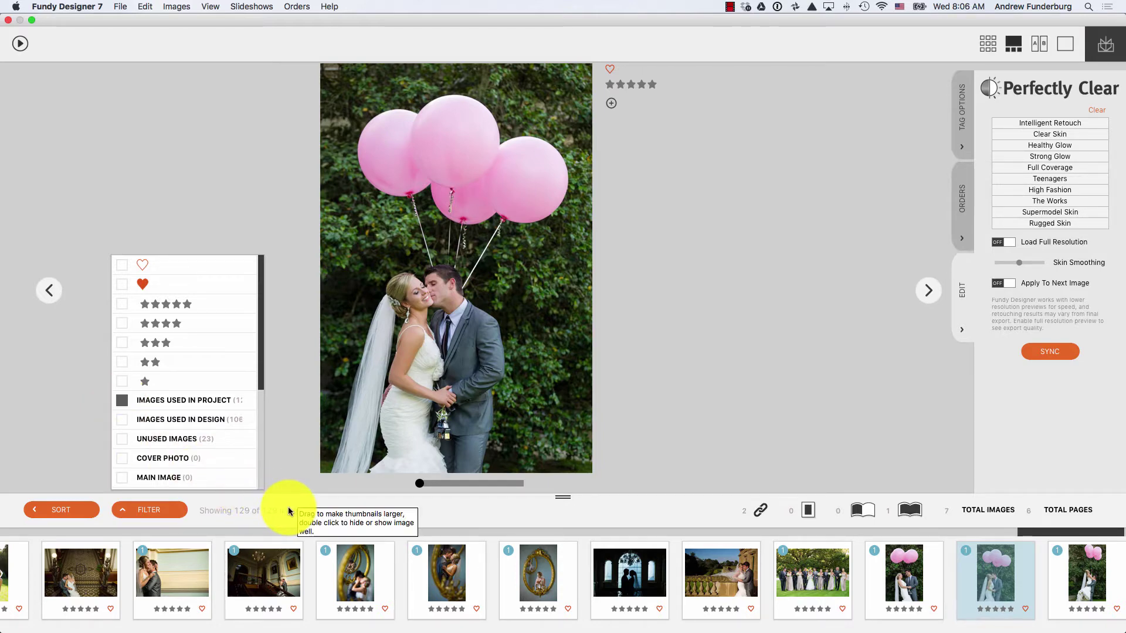
left_click(962, 199)
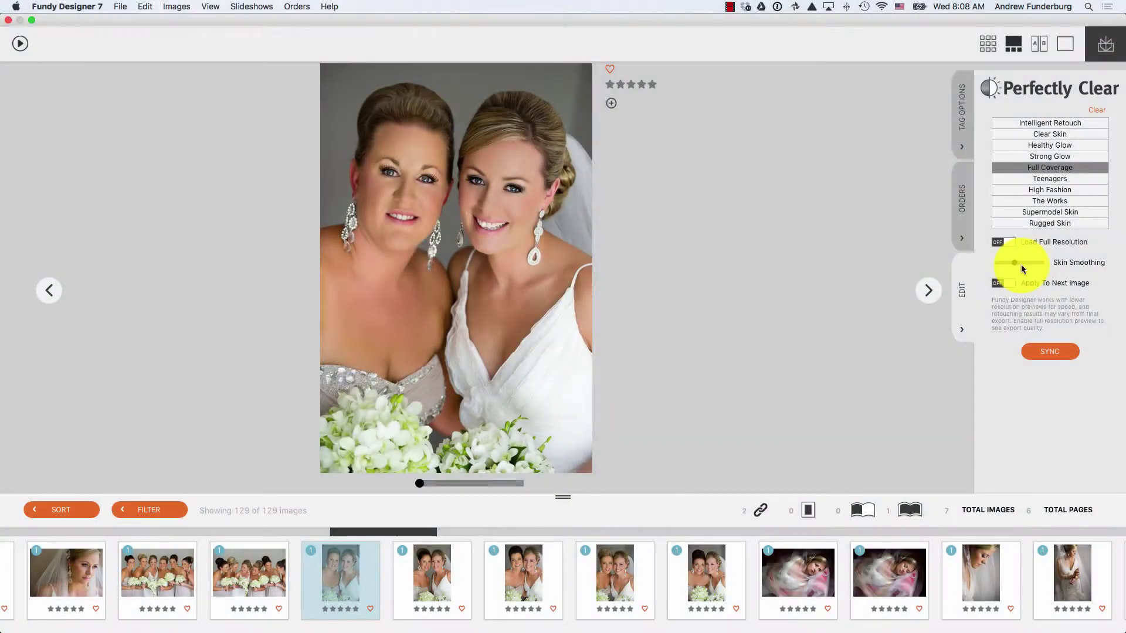
- Lower the Skin Smoothing slightly on the Full Coverage retouch of the bride and bridesmaid portrait
left_click_drag(1016, 265, 1009, 265)
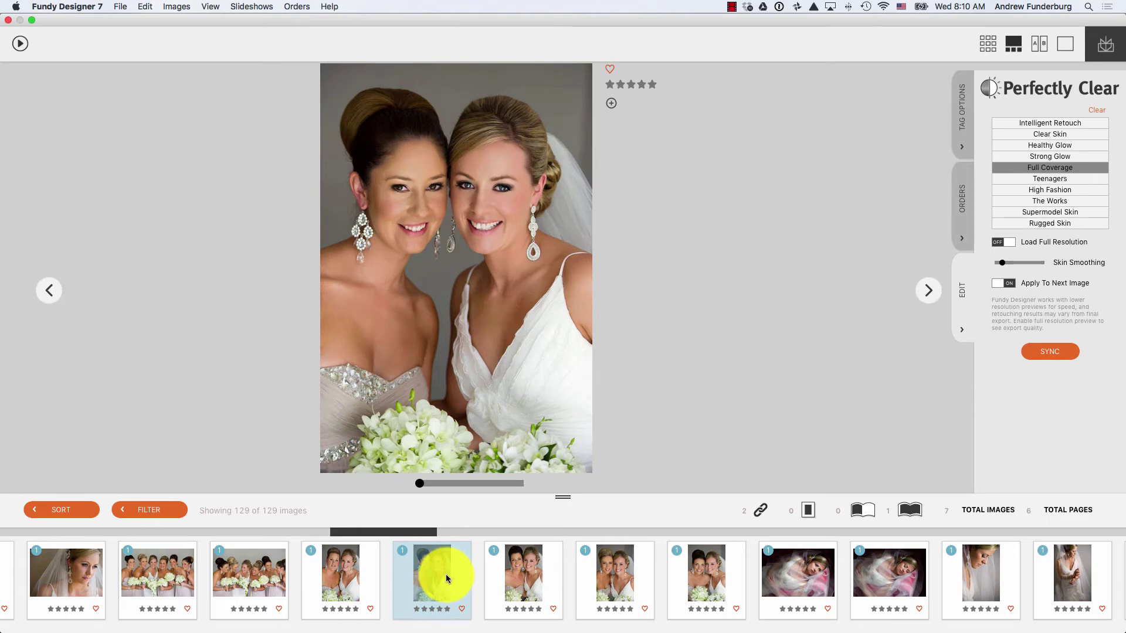
- Select the four similar bridesmaid portraits and sync the Full Coverage retouch to them
left_click(708, 578, "shift")
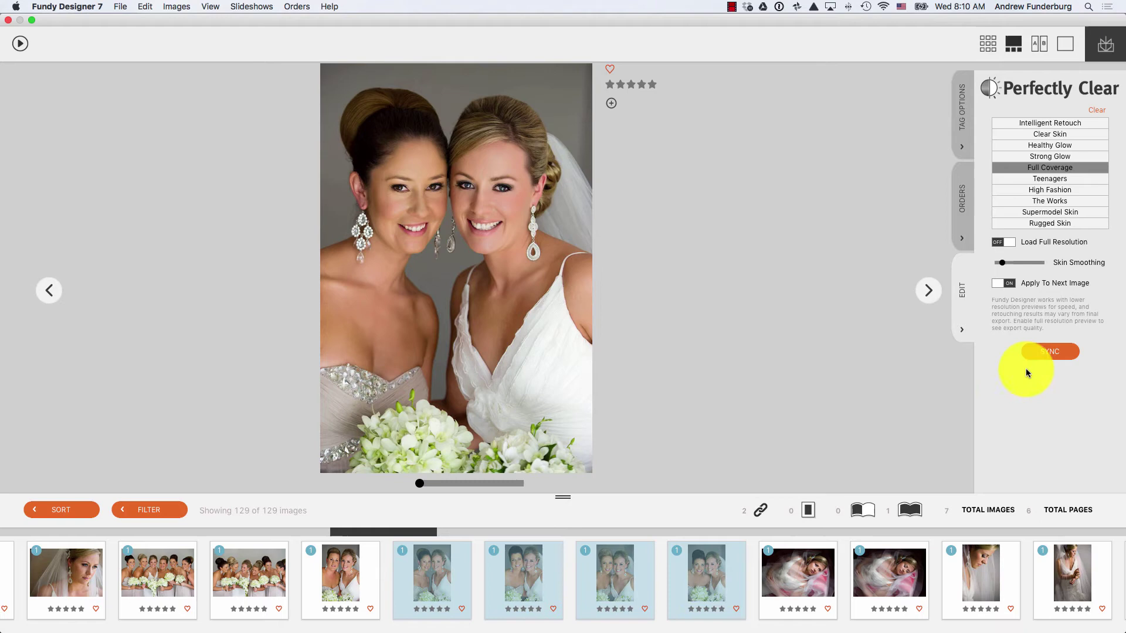
left_click(1038, 352)
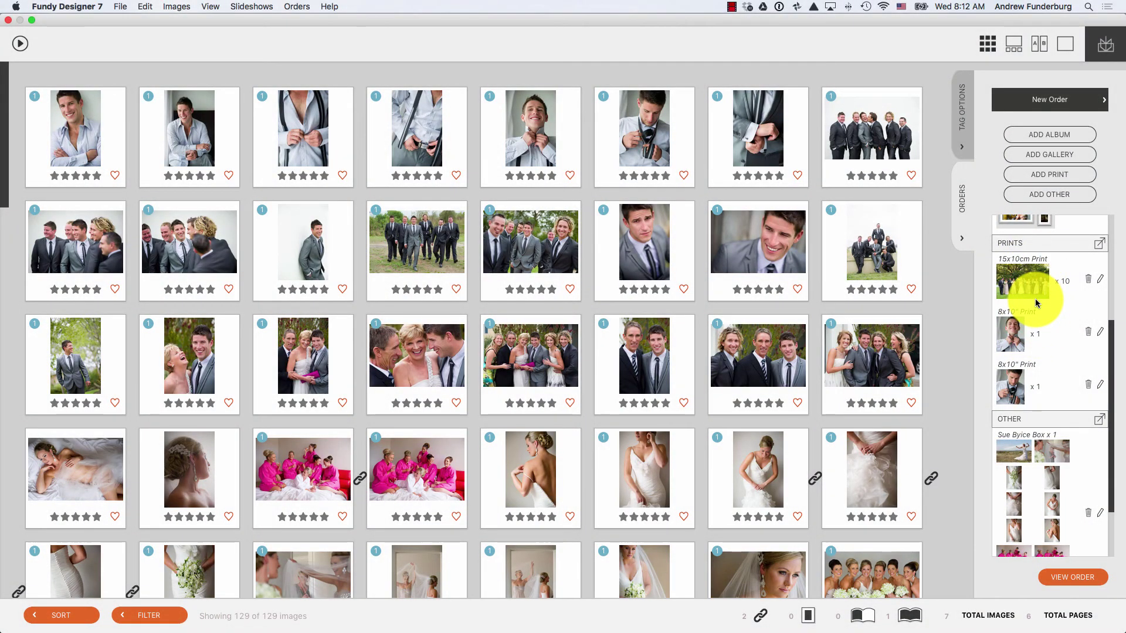
scroll(1035, 299, "down", 3)
- Select all grid photos from first to last and add them to the Digital Deliverables order item
left_click(1034, 435)
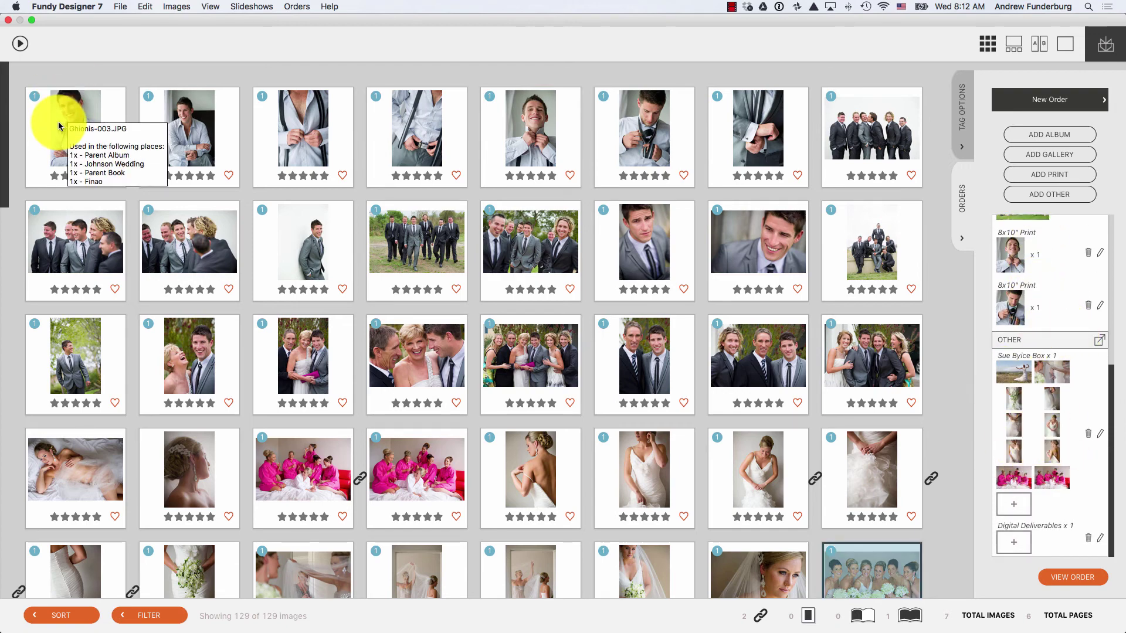
left_click(58, 122)
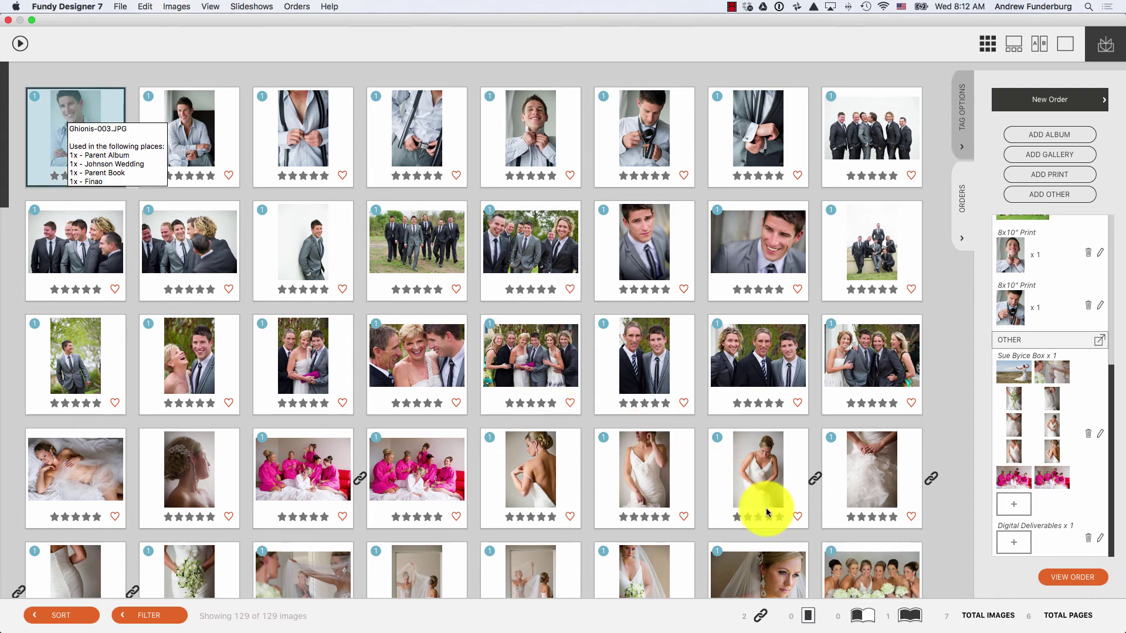
left_click(899, 566, "shift")
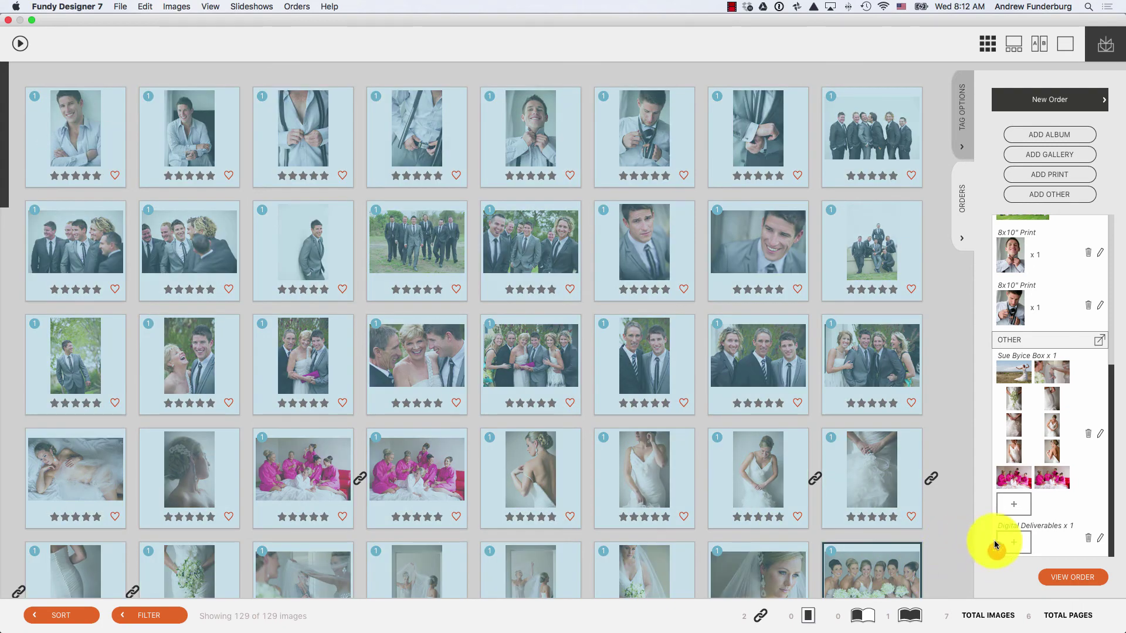
left_click_drag(1011, 536, 1012, 536)
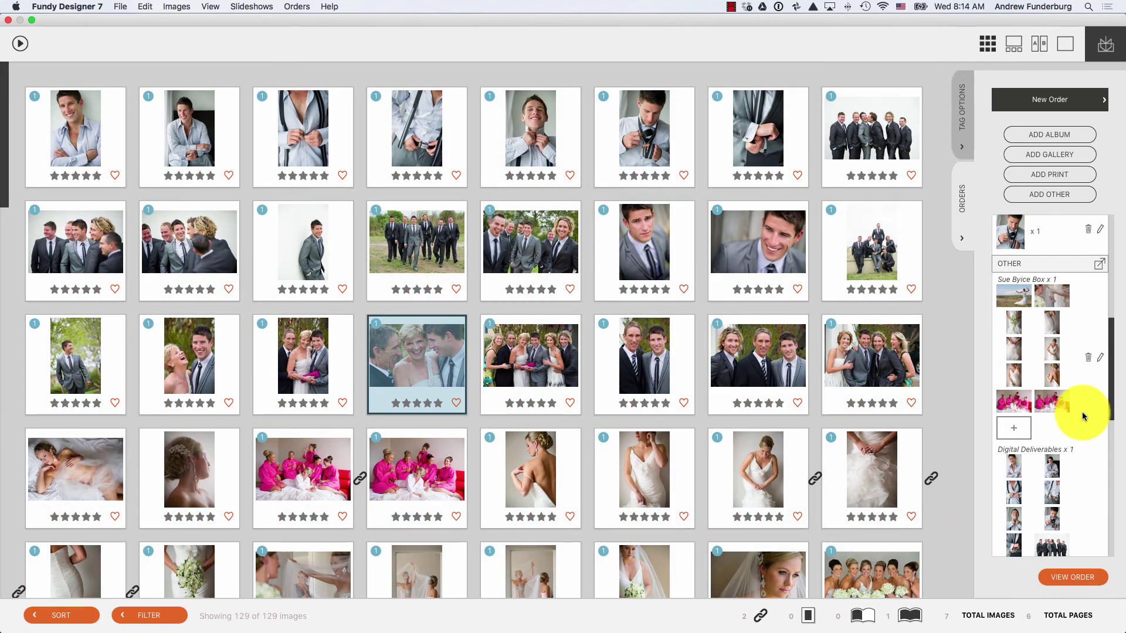
scroll(1083, 416, "up", 1)
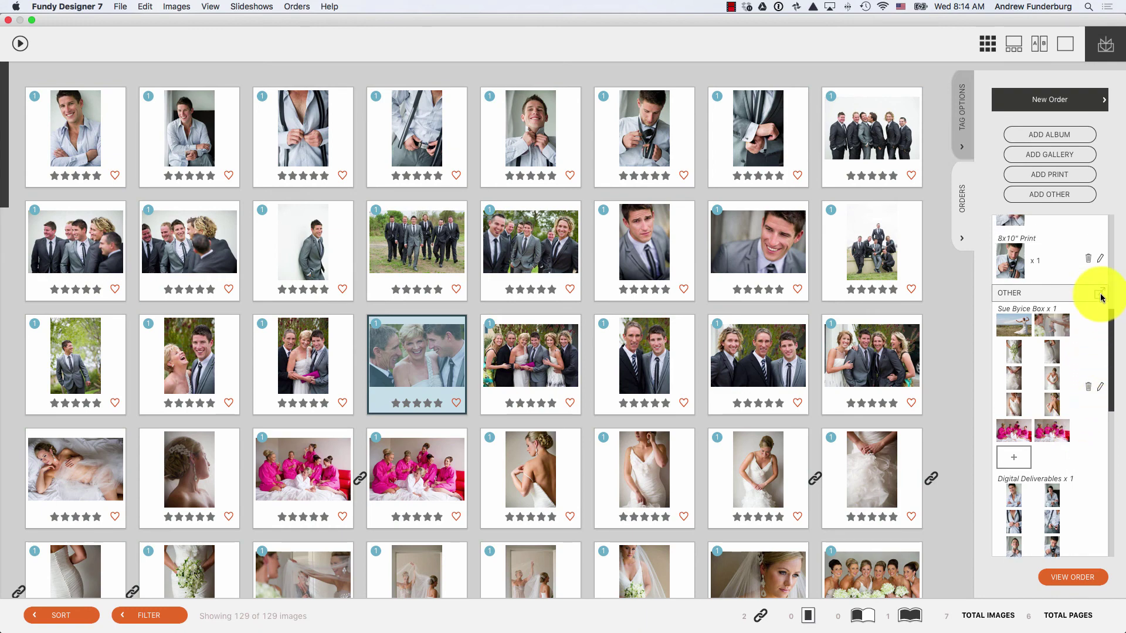